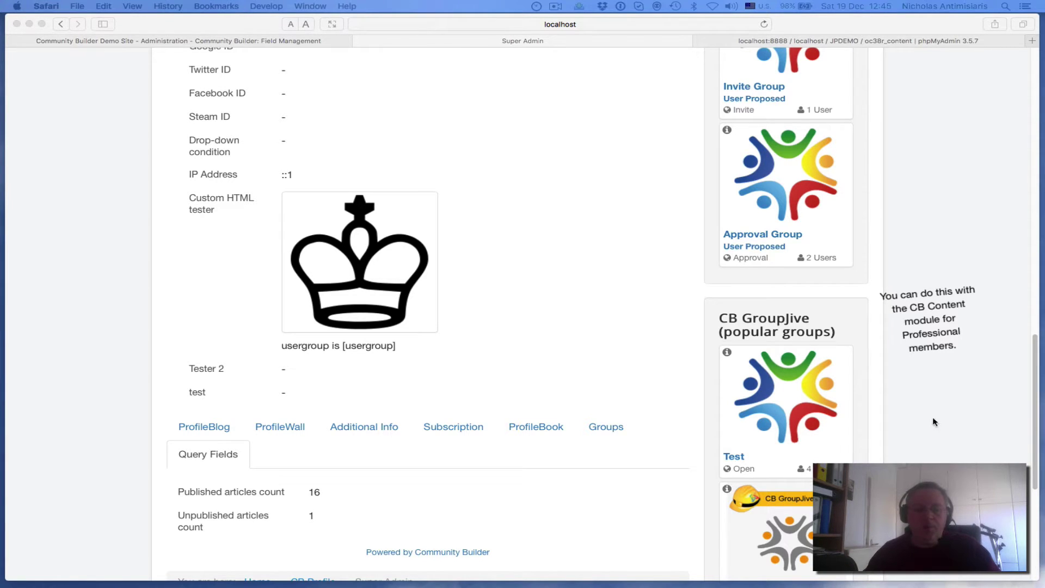
Scroll the profile's Query Fields tab showing 16 published and 1 unpublished article.
scroll(138, 459, down, 2)
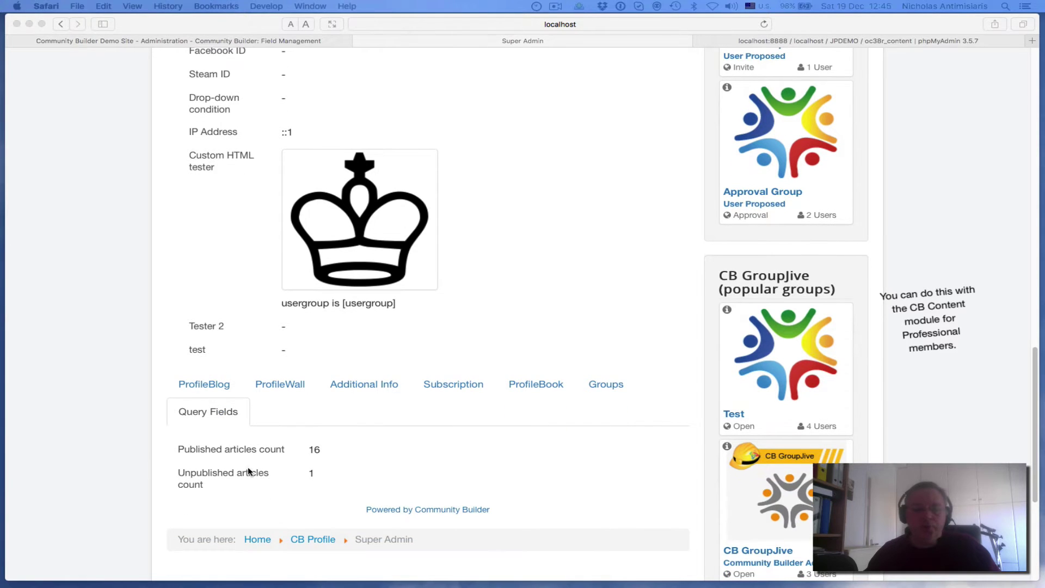
scroll(185, 432, down, 2)
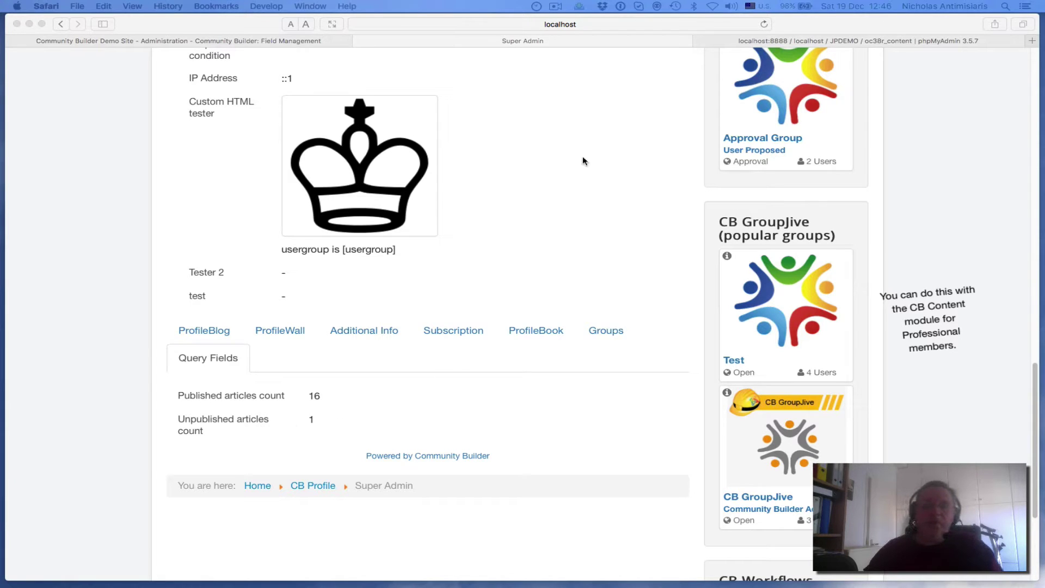
Back in Field Management, publish cb_queryfield3 'Publish articles list' alongside the other two query fields.
click(274, 41)
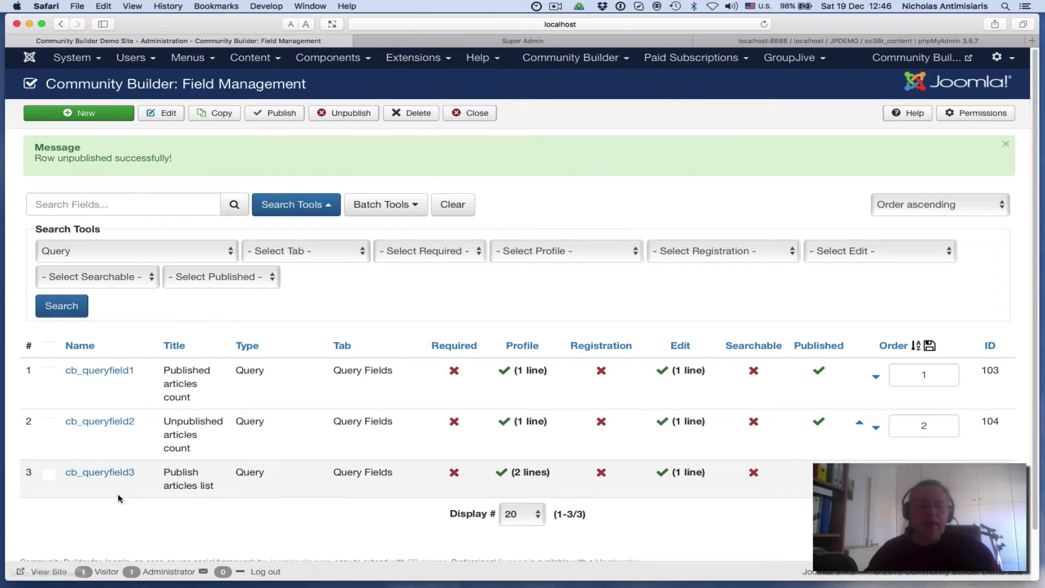
scroll(117, 493, down, 2)
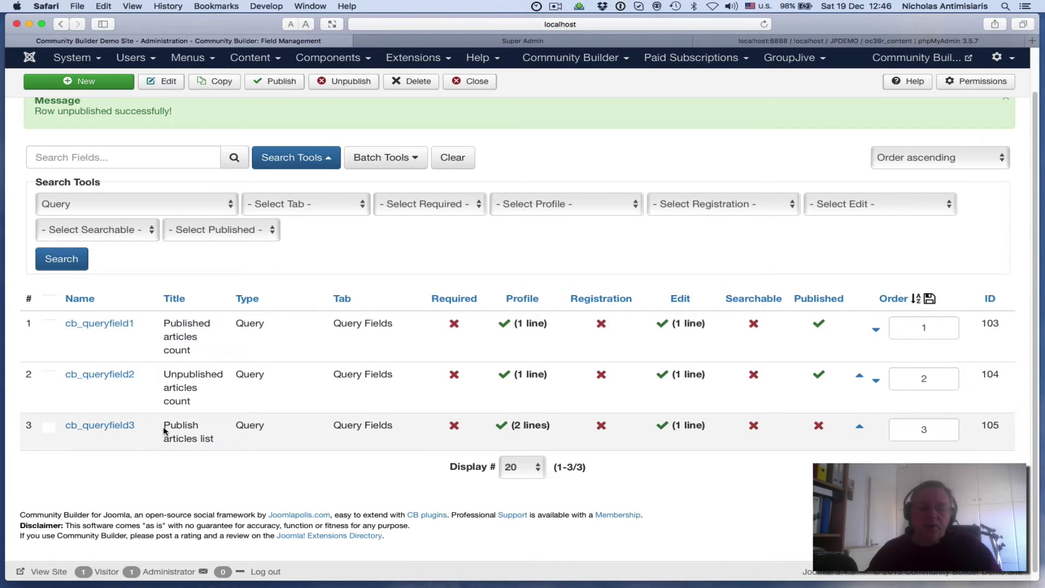
drag(165, 427, 213, 437)
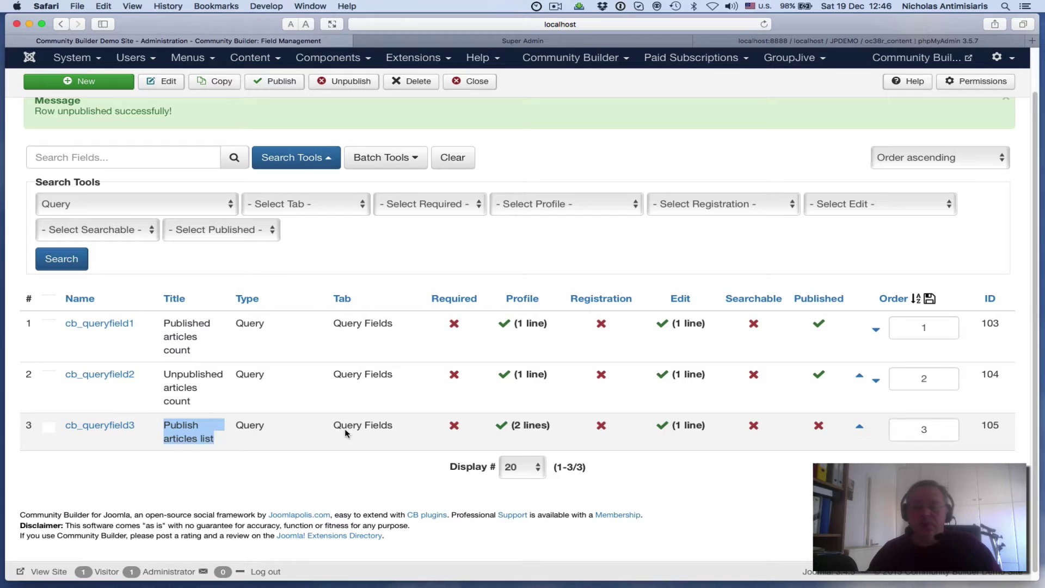
click(819, 426)
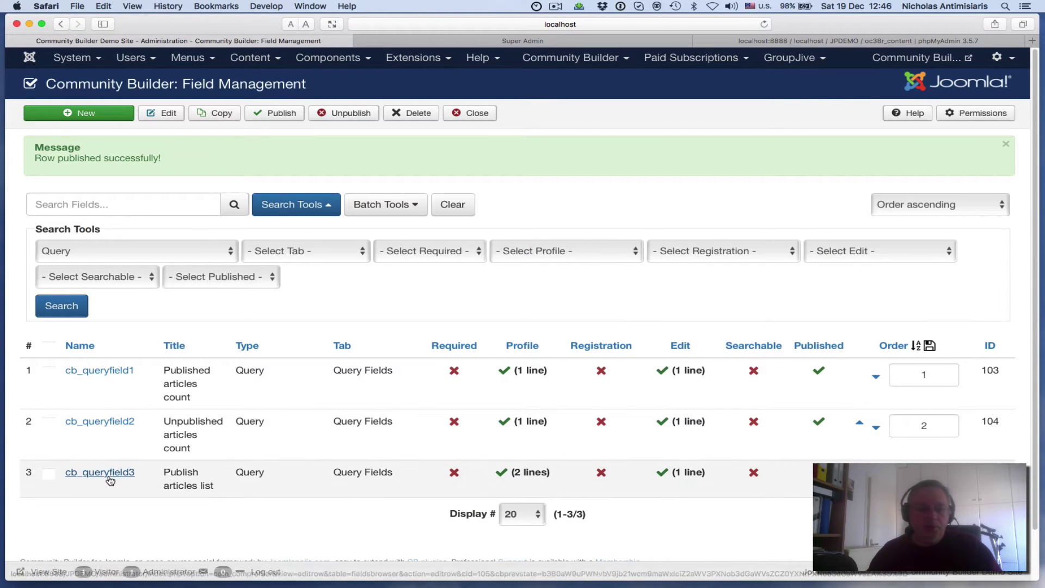
Open cb_queryfield3 for editing and scroll through its Global settings.
click(109, 472)
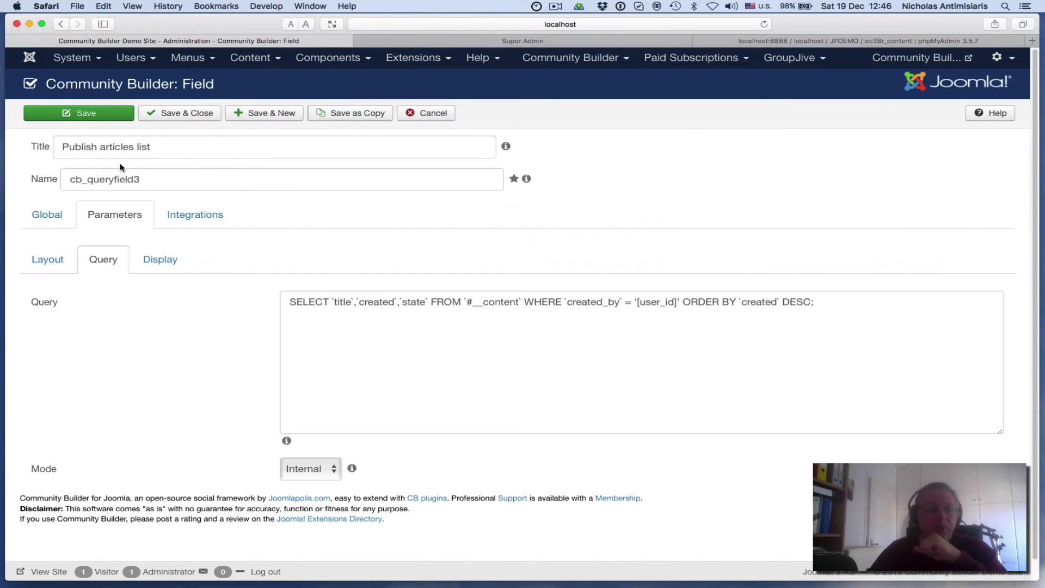
click(41, 216)
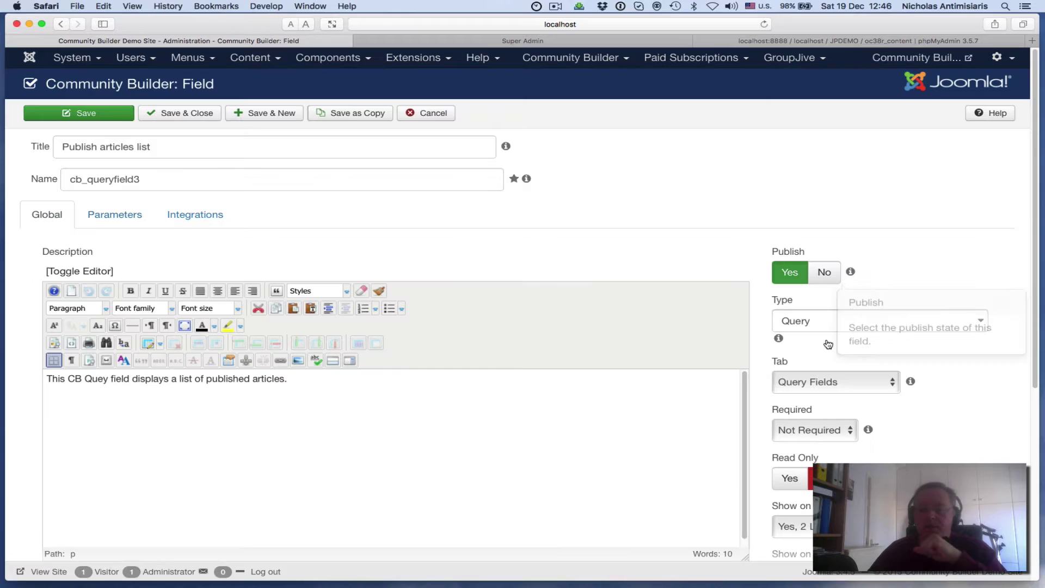
mouse_move(796, 329)
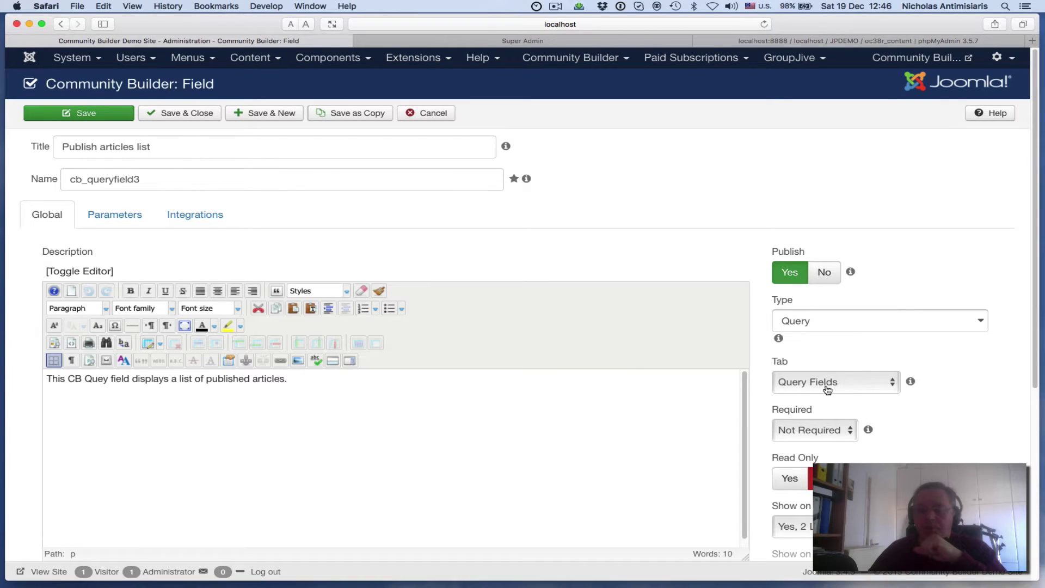
scroll(927, 424, down, 2)
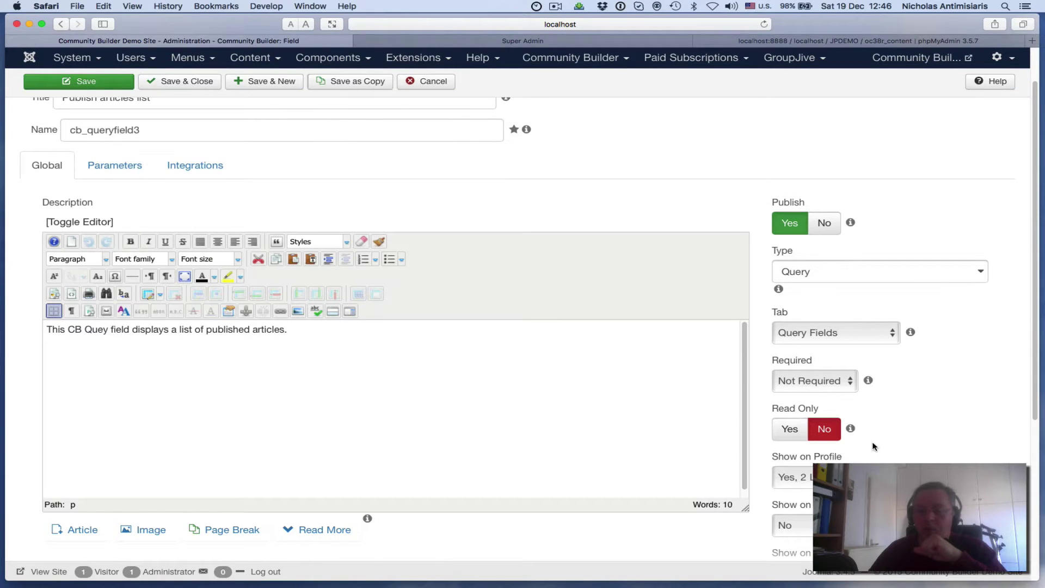
scroll(873, 448, down, 2)
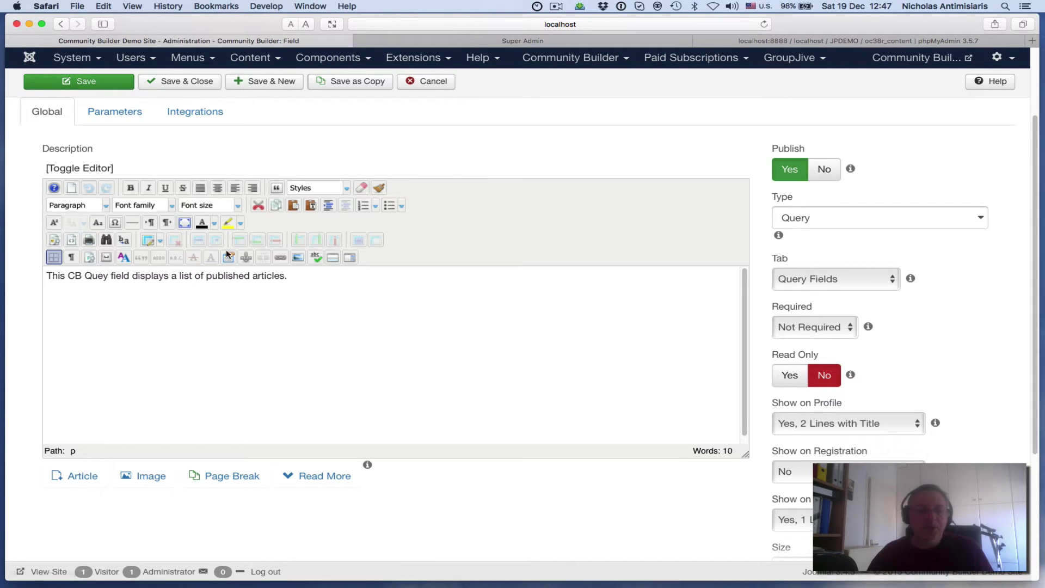
Show the field's query selecting title, created and state from #__content by [user_id], newest first.
click(105, 115)
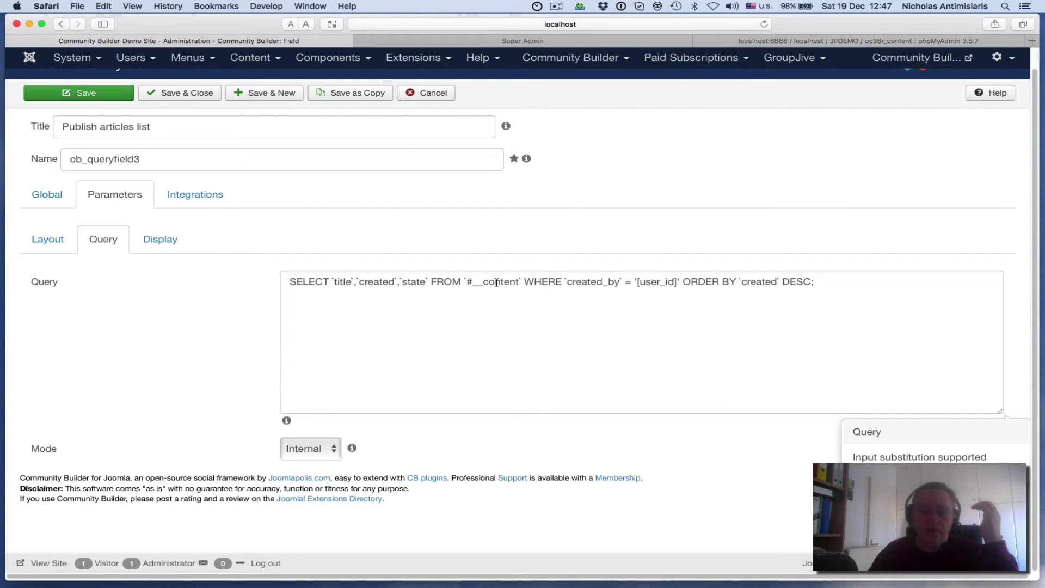
double_click(338, 281)
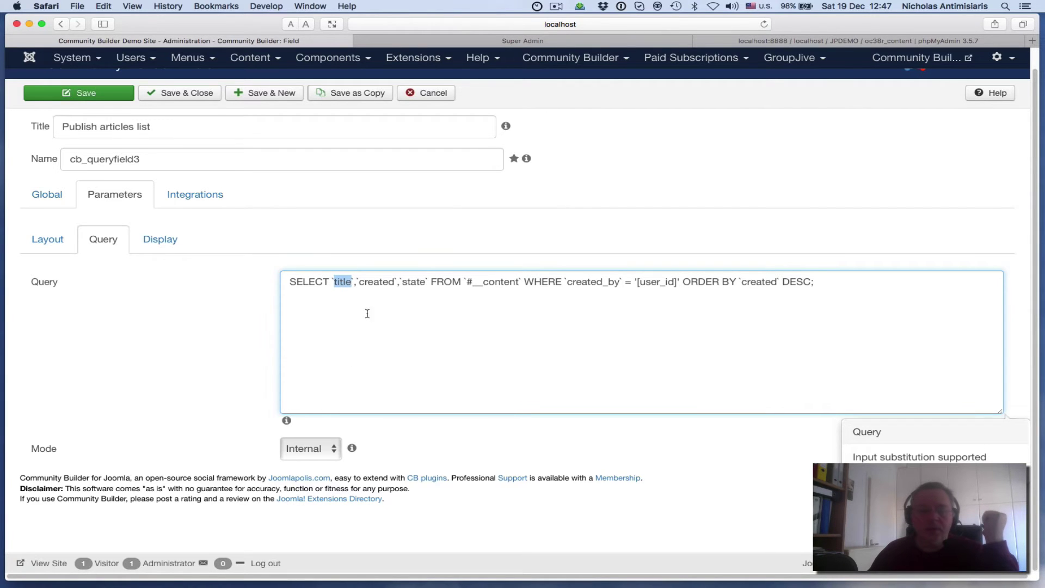
double_click(375, 283)
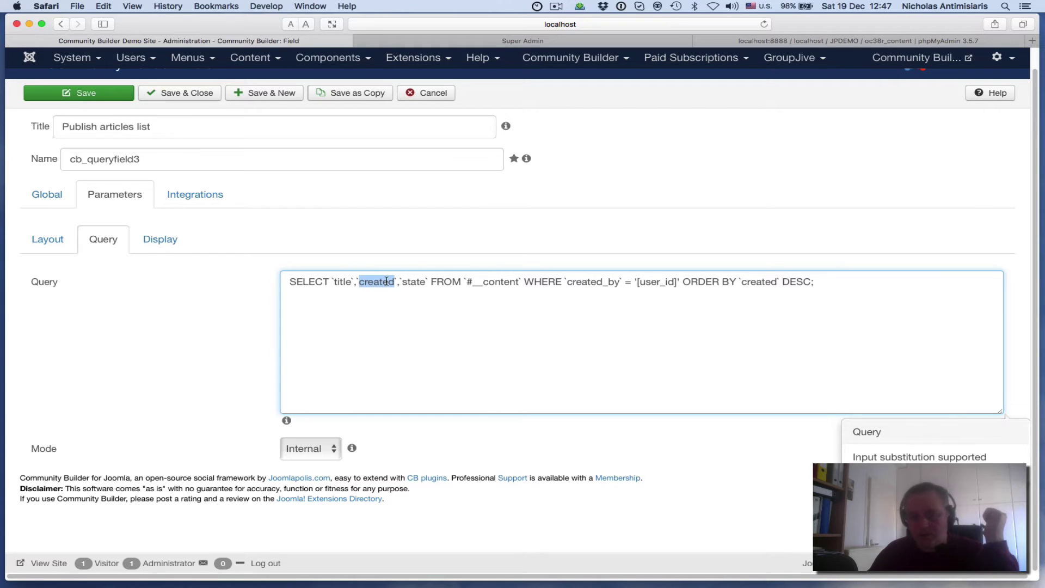
double_click(413, 281)
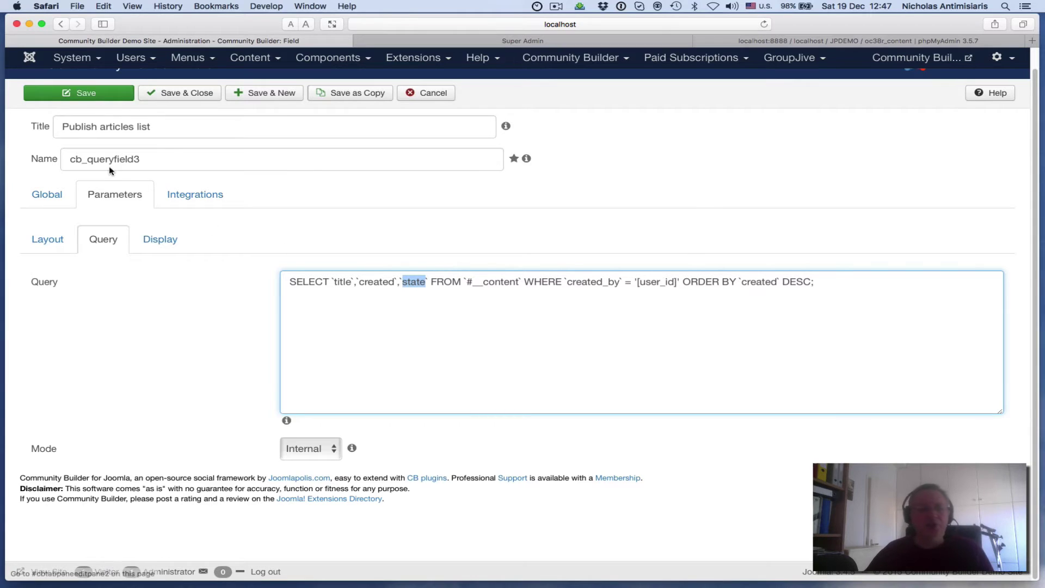
Rename the field title to 'Articles list', then review its name and query sort column.
double_click(75, 127)
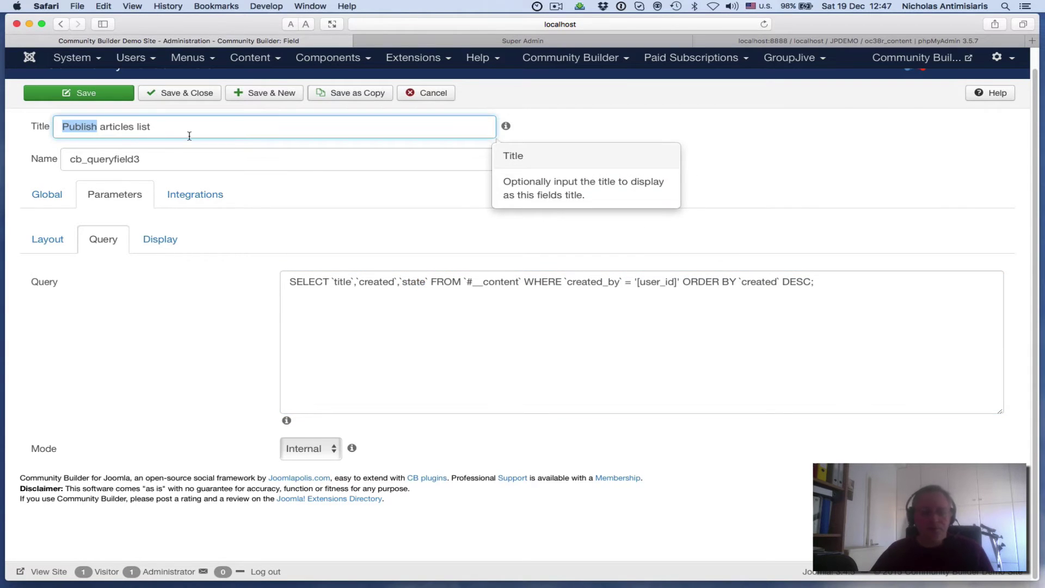
key(BackSpace)
key(Delete)
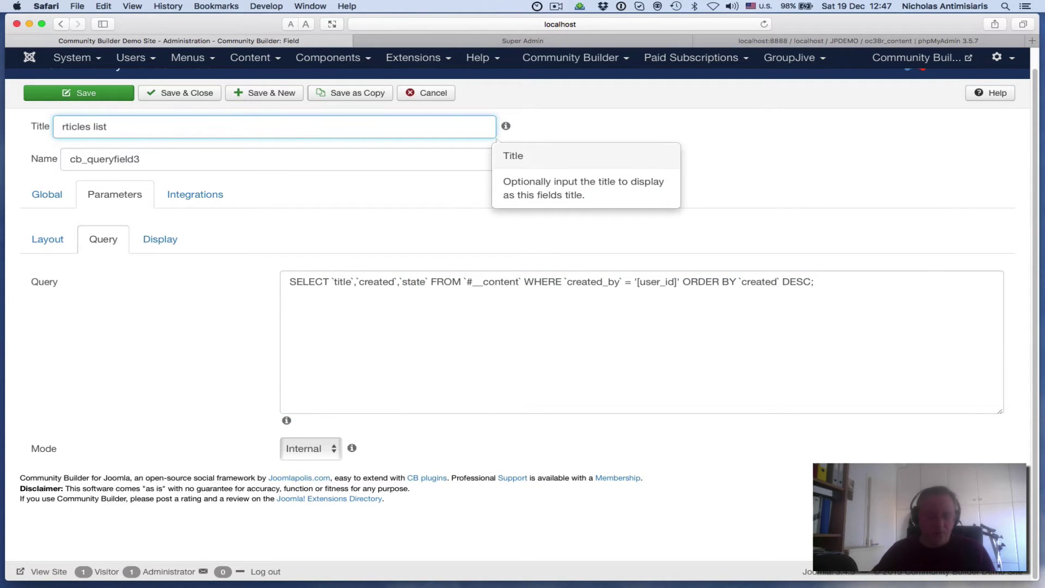
text(A)
mouse_move(156, 151)
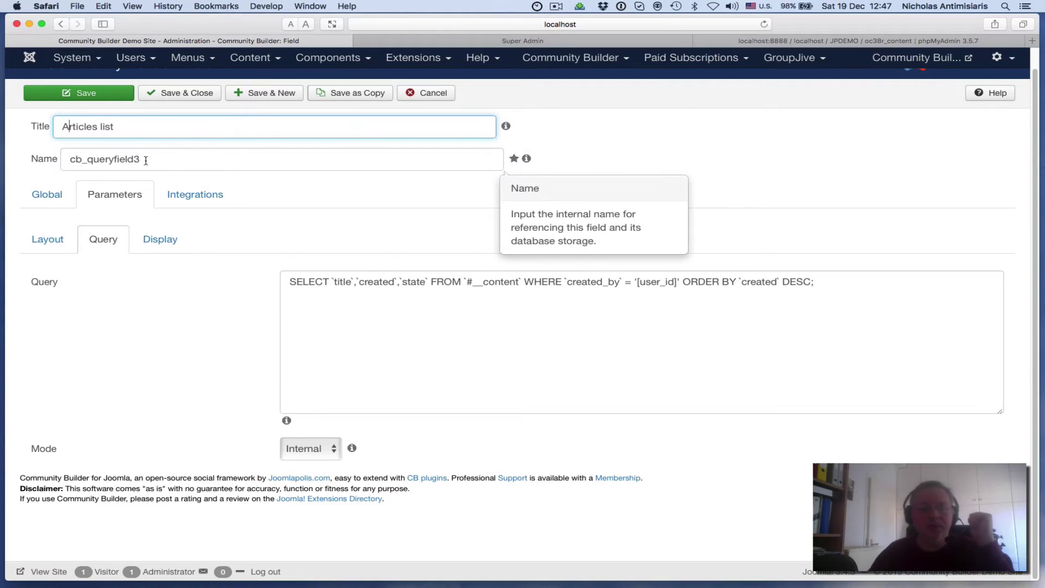
click(196, 160)
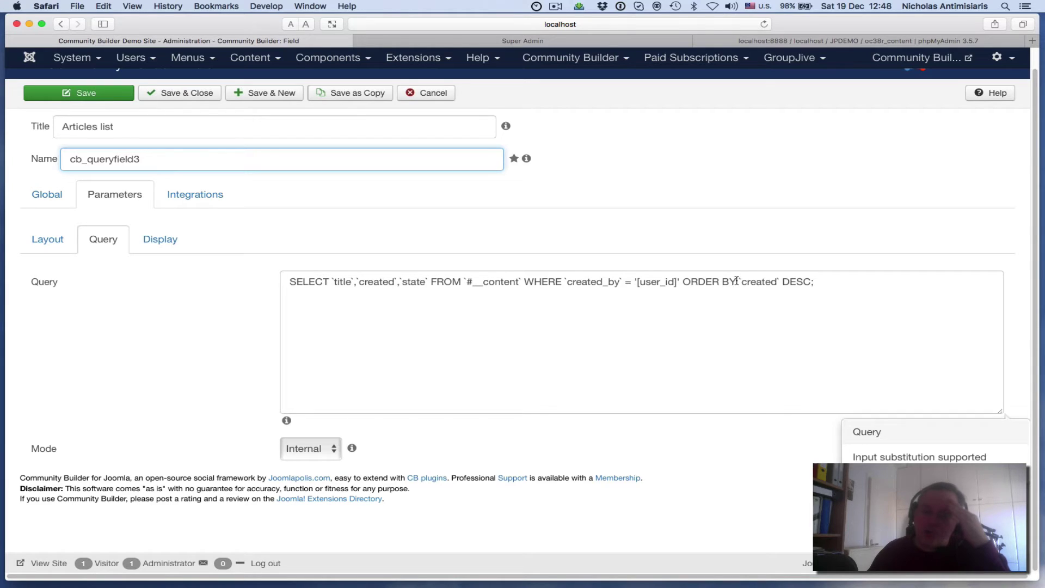
double_click(769, 284)
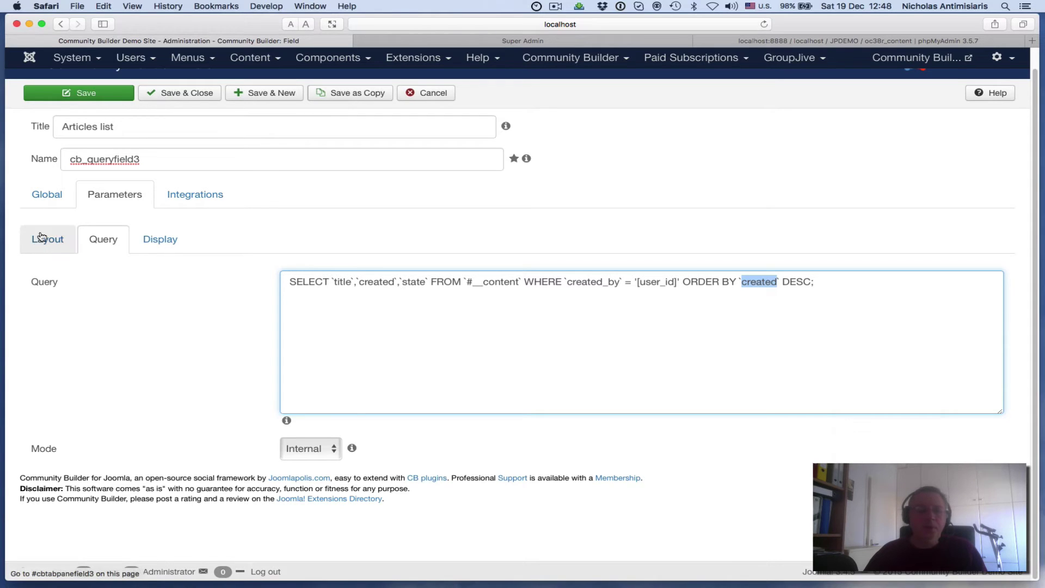
click(146, 240)
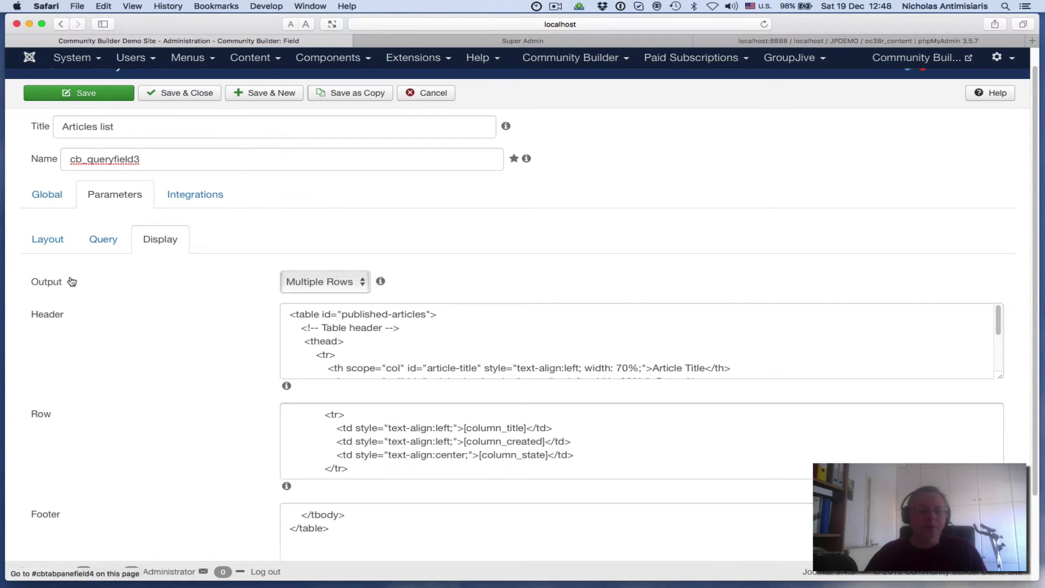
click(364, 285)
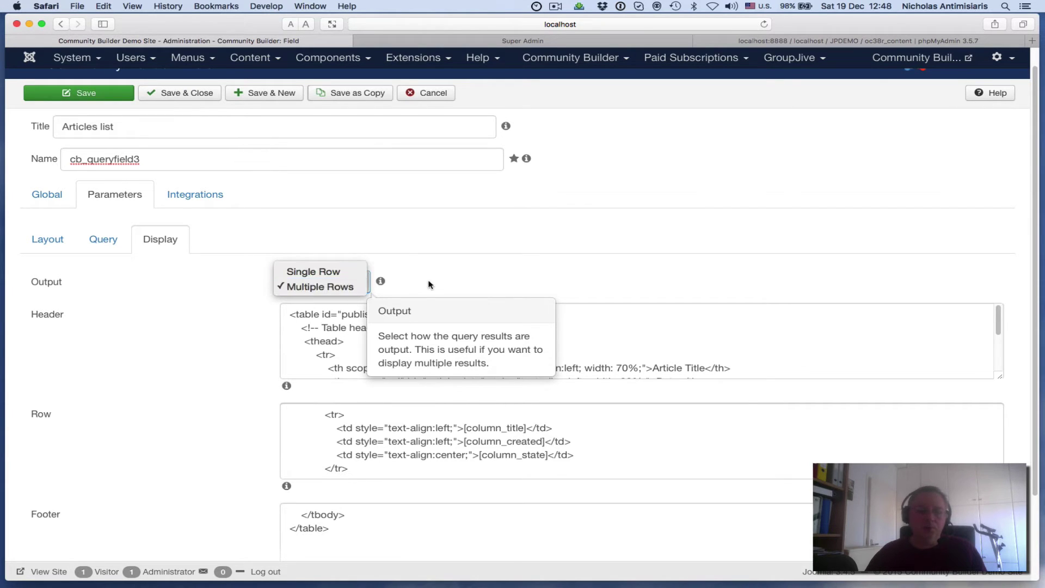
click(343, 288)
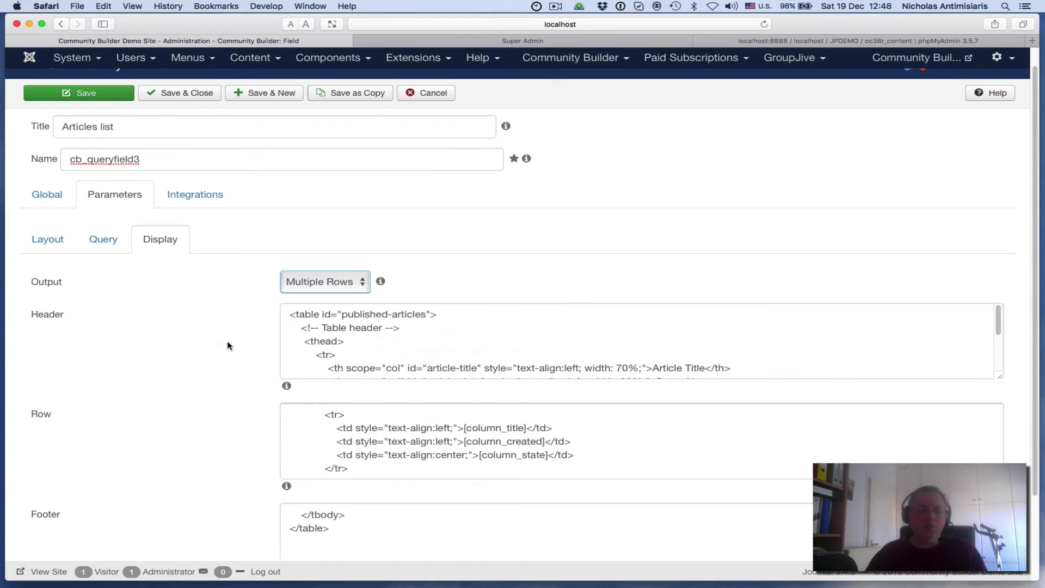
scroll(227, 343, down, 2)
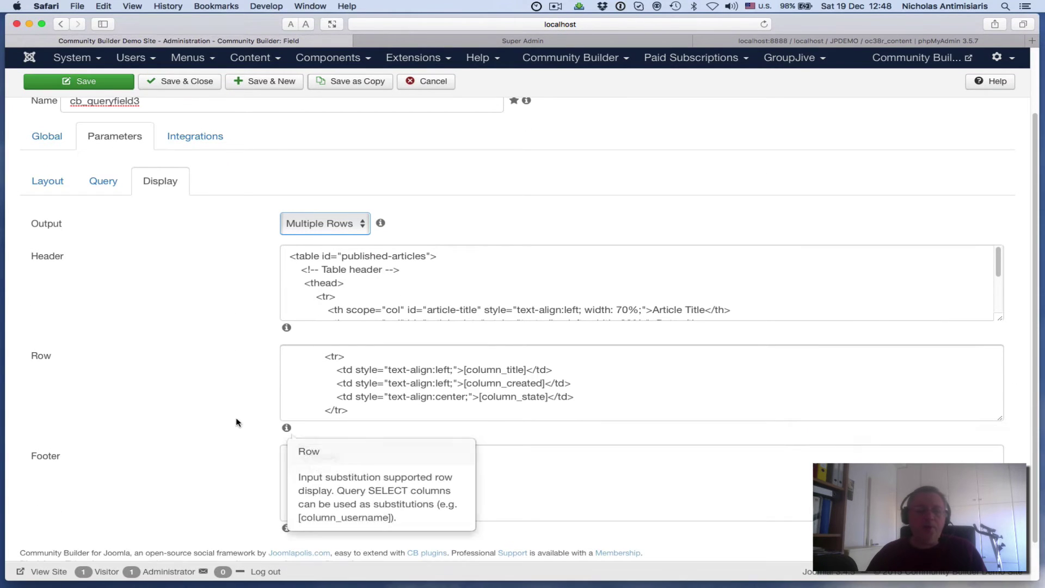
scroll(231, 412, down, 1)
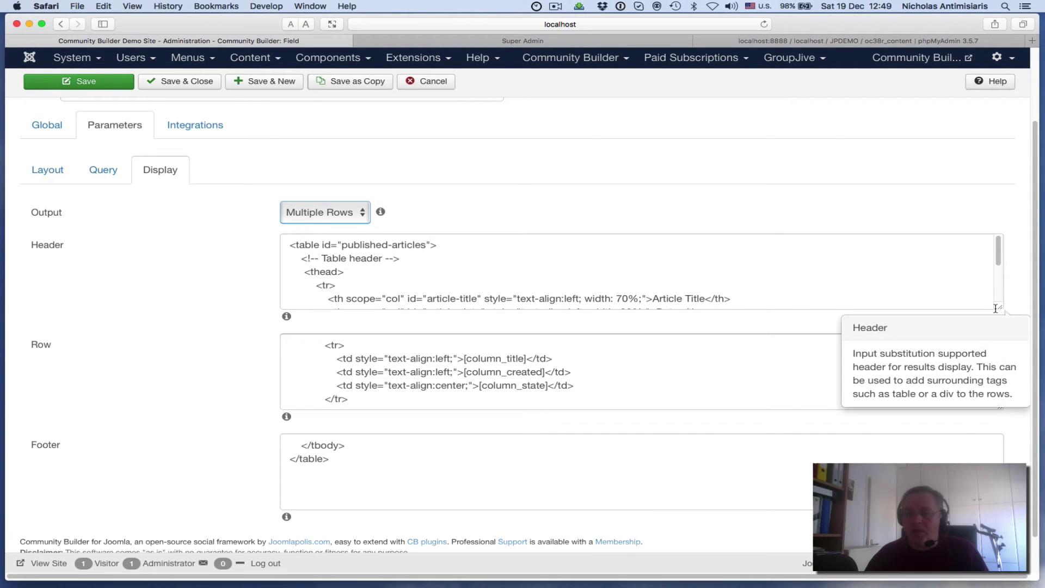
Enlarge the Header box and highlight the 70%, 20% and 10% widths for Article Title, Date, State.
drag(997, 309, 1013, 393)
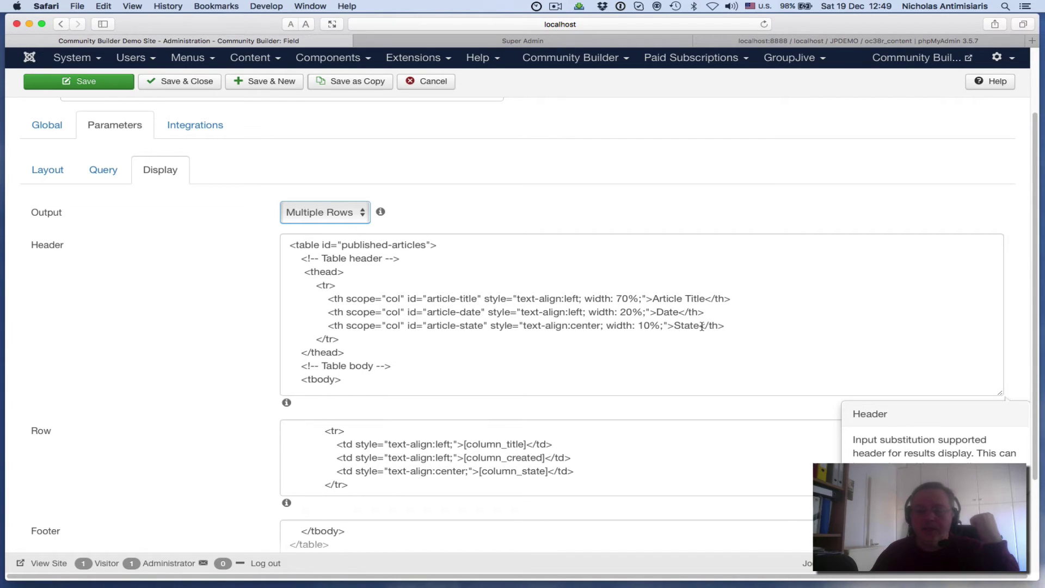
drag(617, 299, 637, 299)
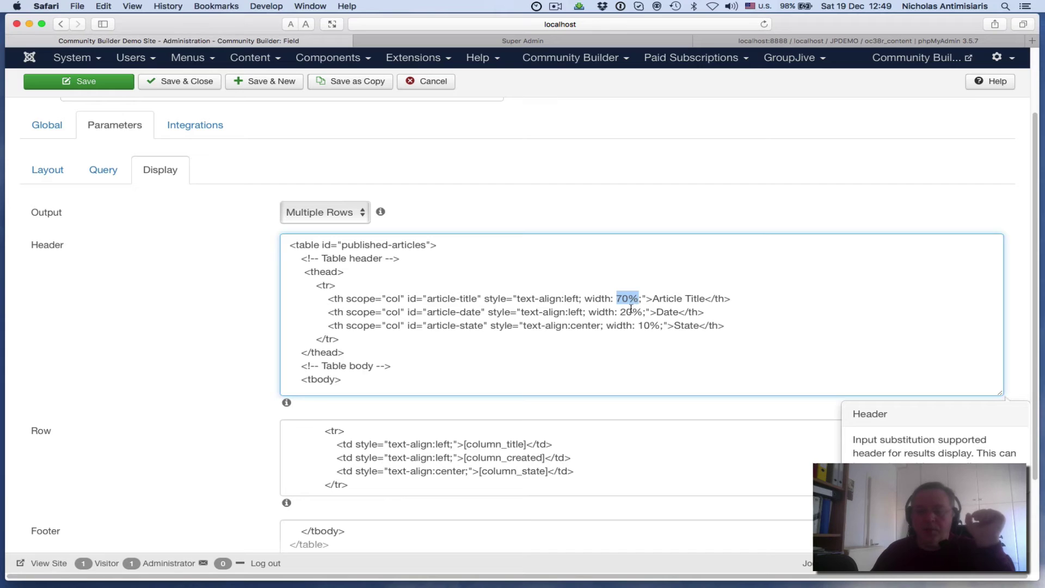
drag(619, 312, 632, 312)
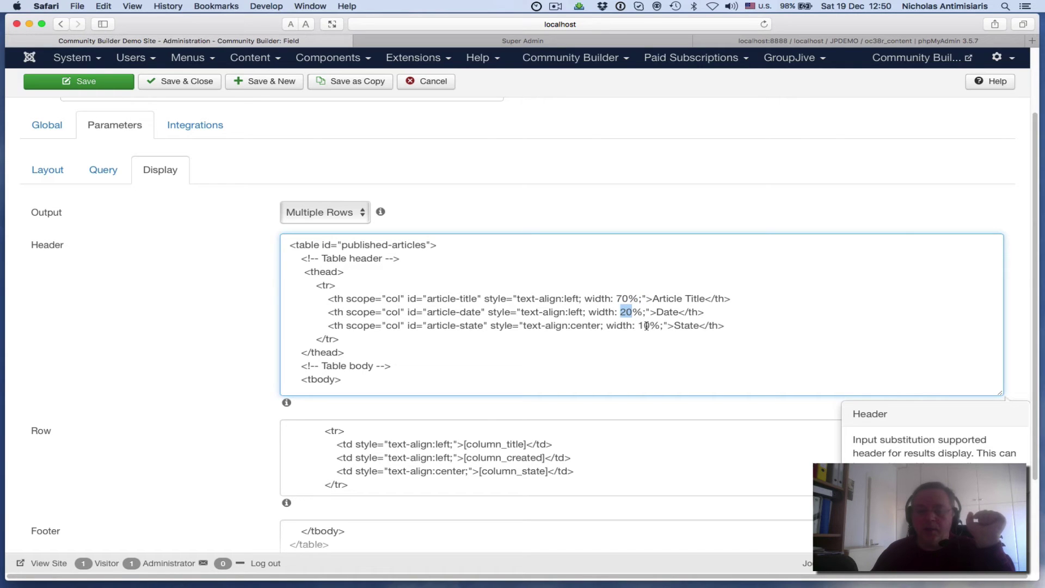
double_click(645, 326)
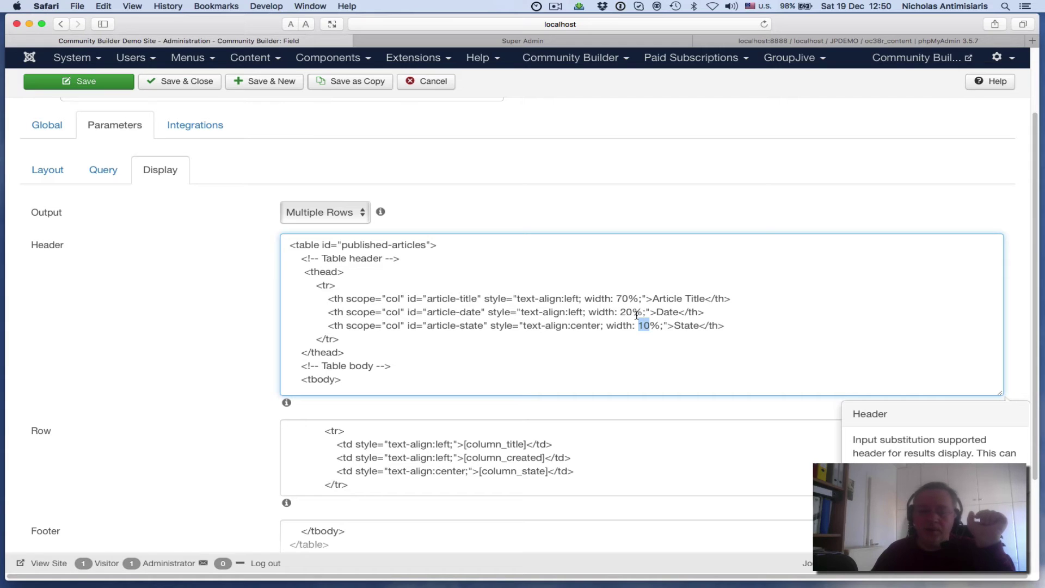
scroll(407, 314, down, 1)
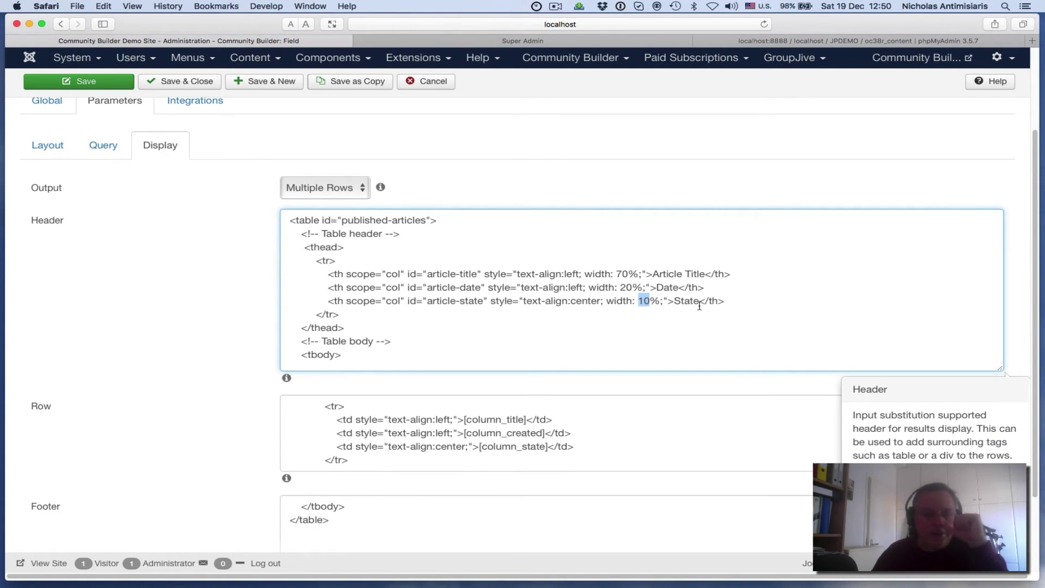
scroll(501, 337, down, 1)
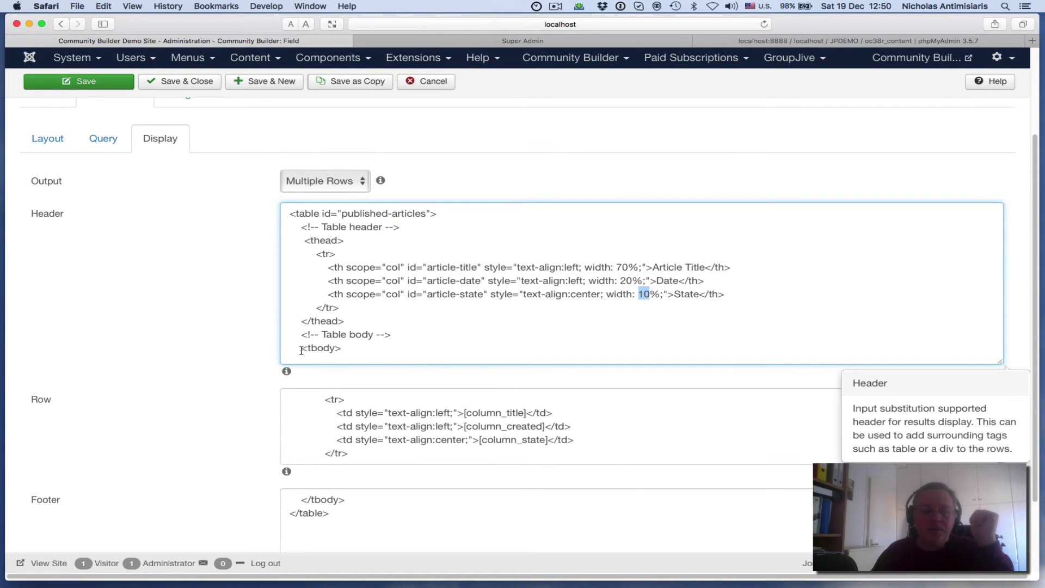
click(343, 349)
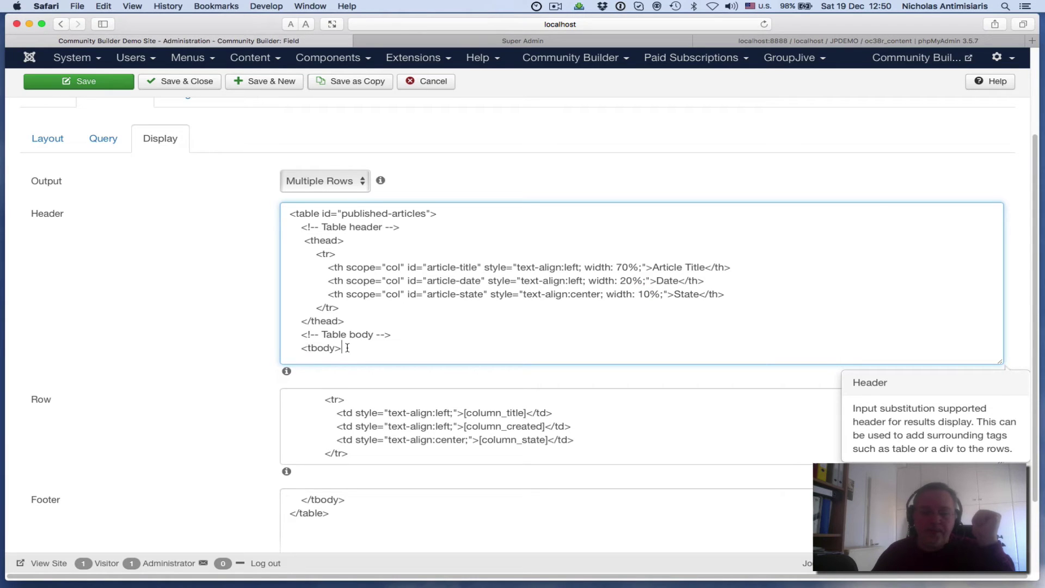
mouse_move(312, 499)
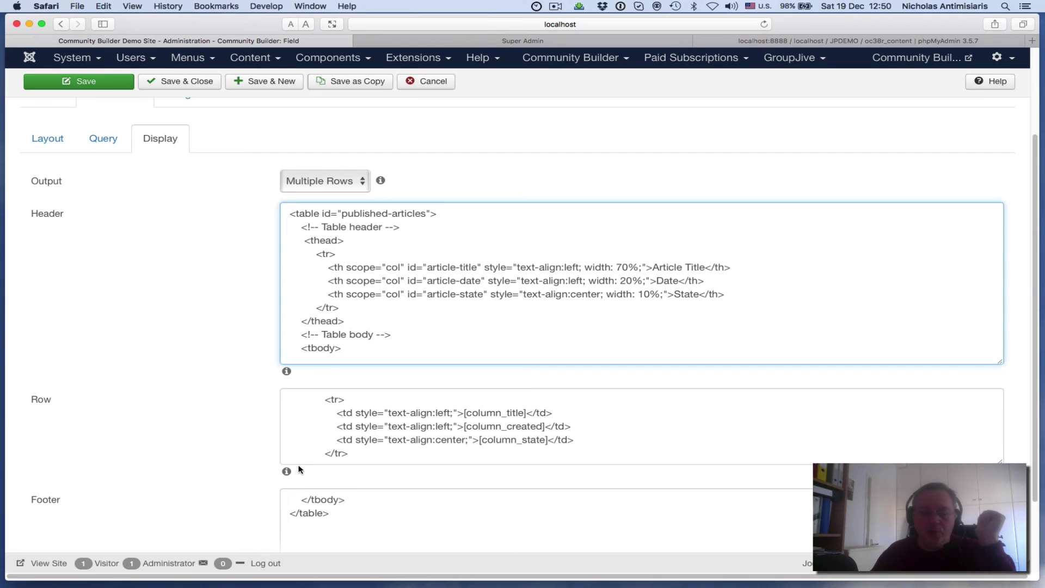
mouse_move(283, 474)
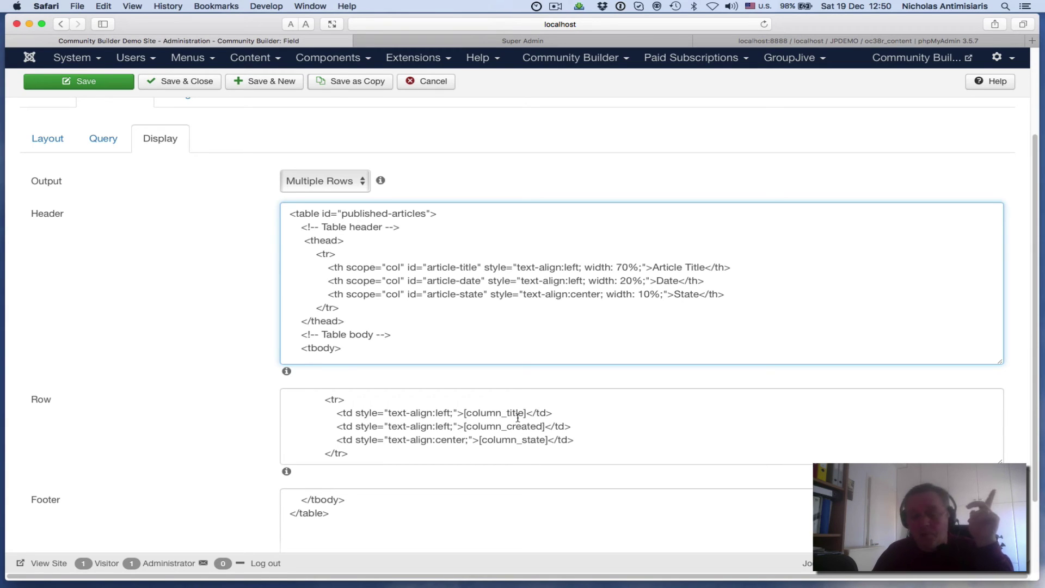
mouse_move(426, 332)
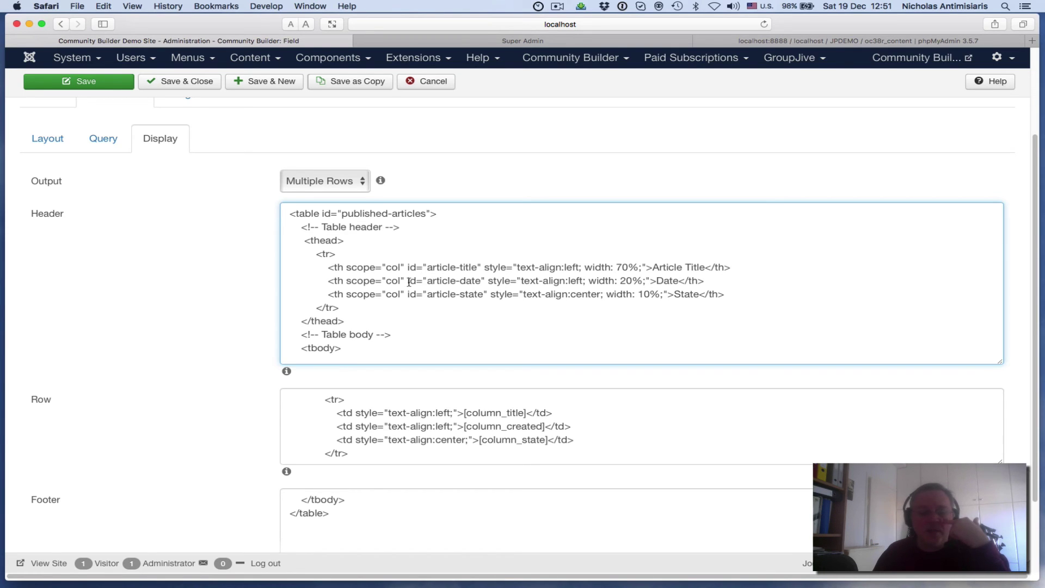
scroll(325, 300, down, 2)
Save the Articles list field, then reload the Super Admin frontend profile down to its tabs.
scroll(326, 300, up, 4)
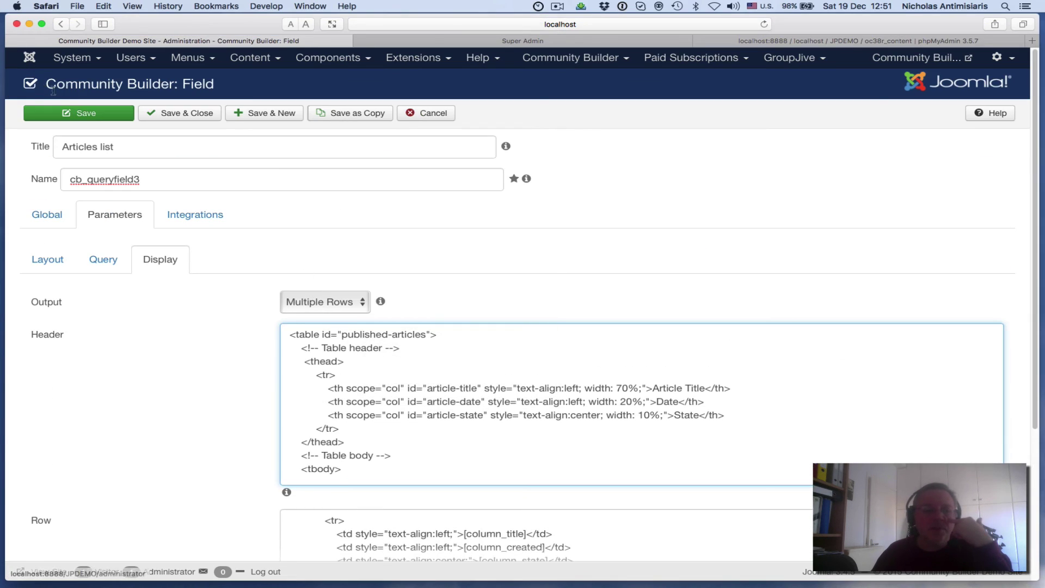
click(79, 114)
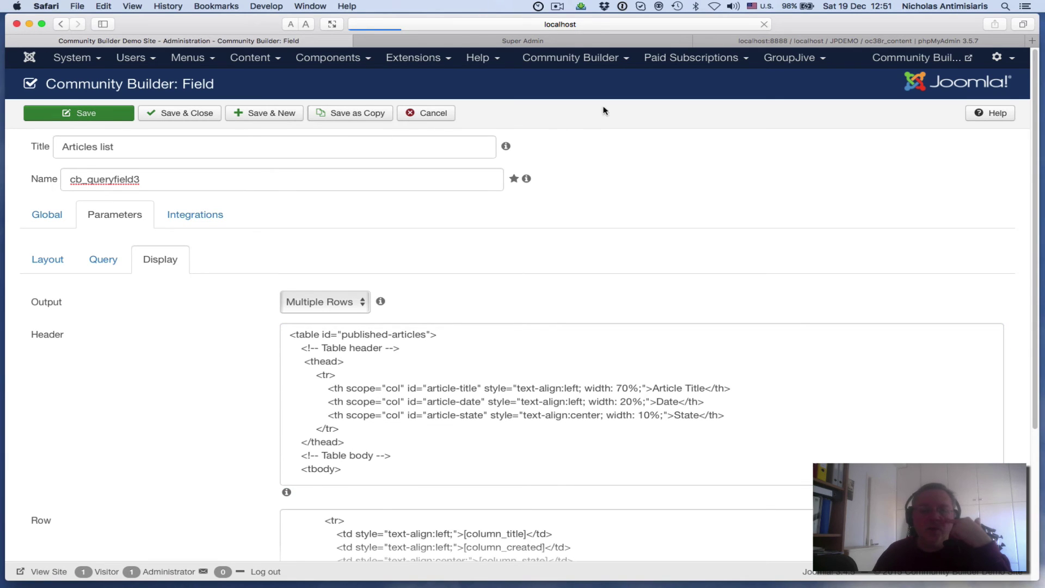
click(527, 41)
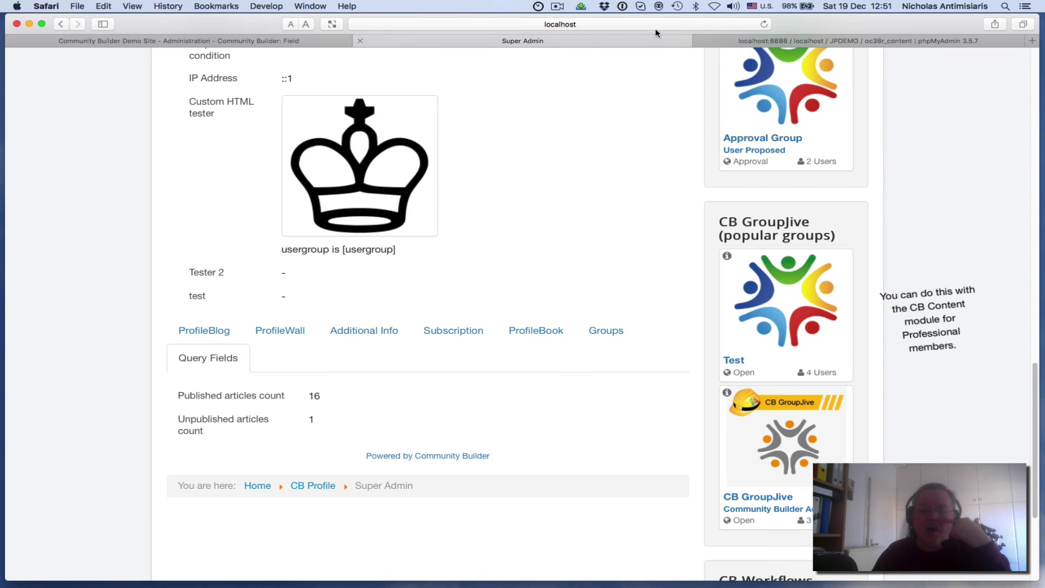
click(757, 25)
click(763, 25)
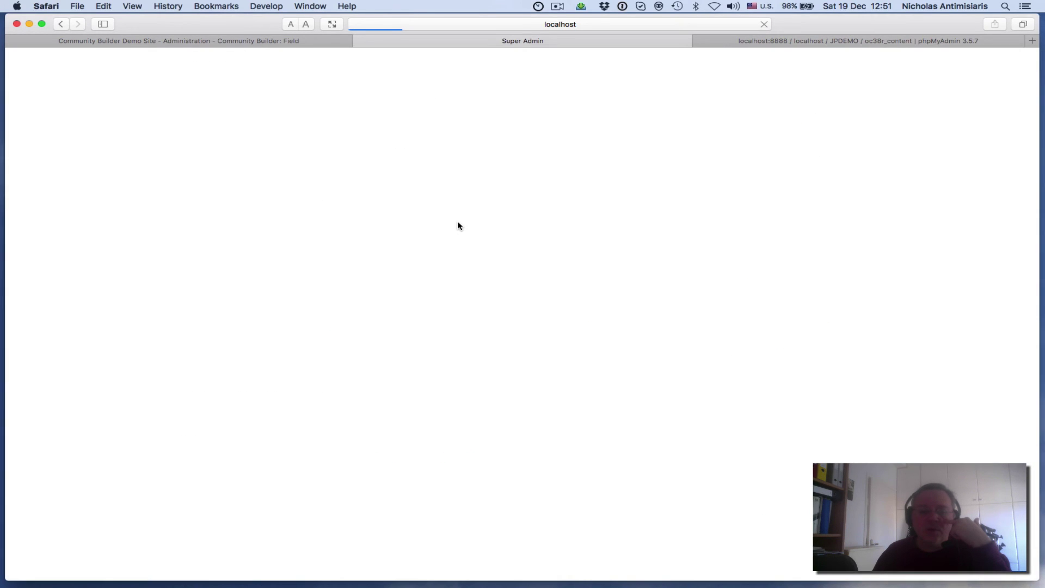
scroll(427, 240, down, 10)
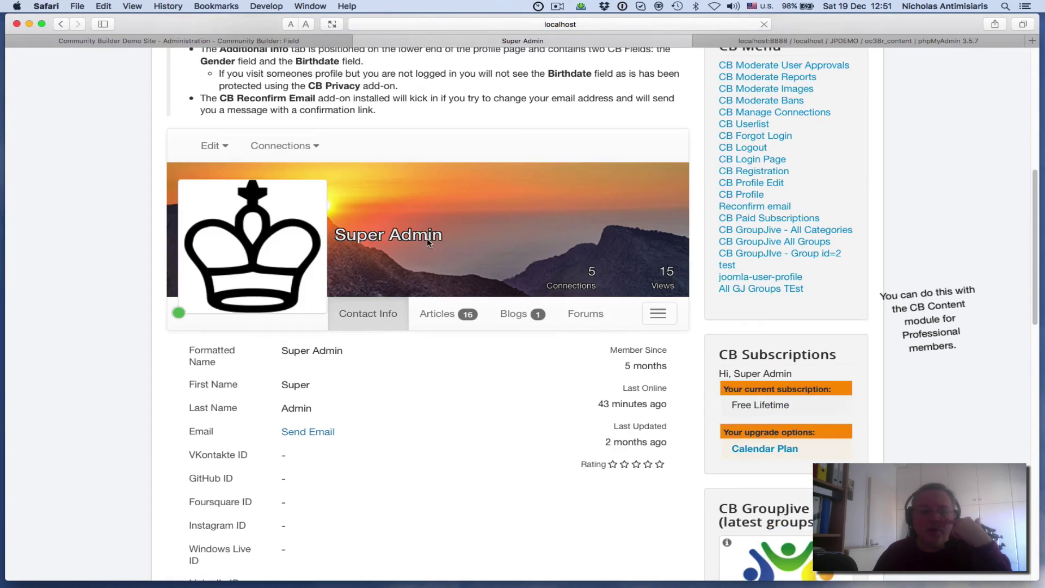
scroll(427, 239, down, 6)
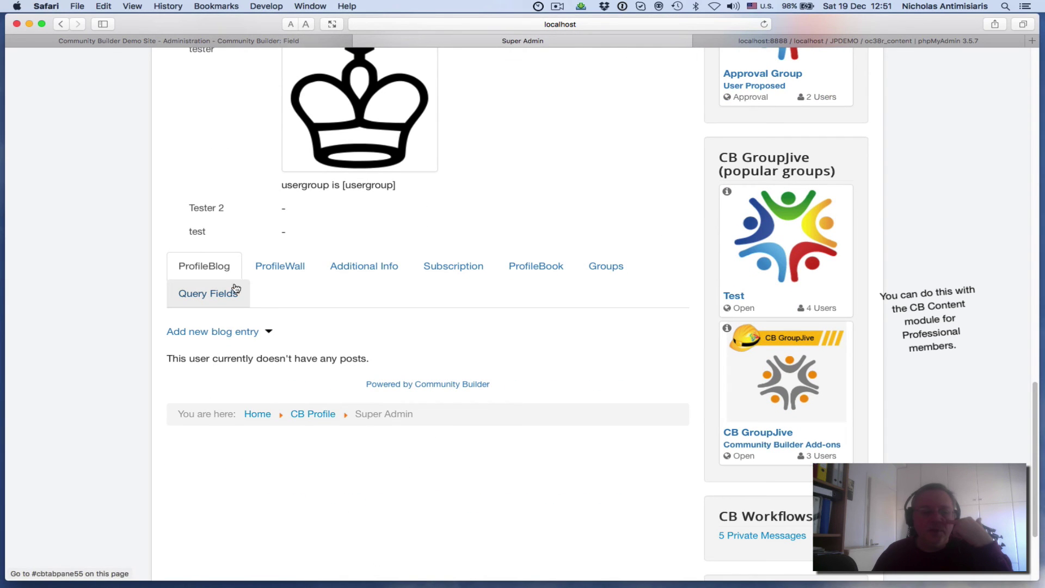
View the Articles list table of Article Title, Date and State for 17 articles under Query Fields.
click(217, 297)
scroll(141, 309, down, 3)
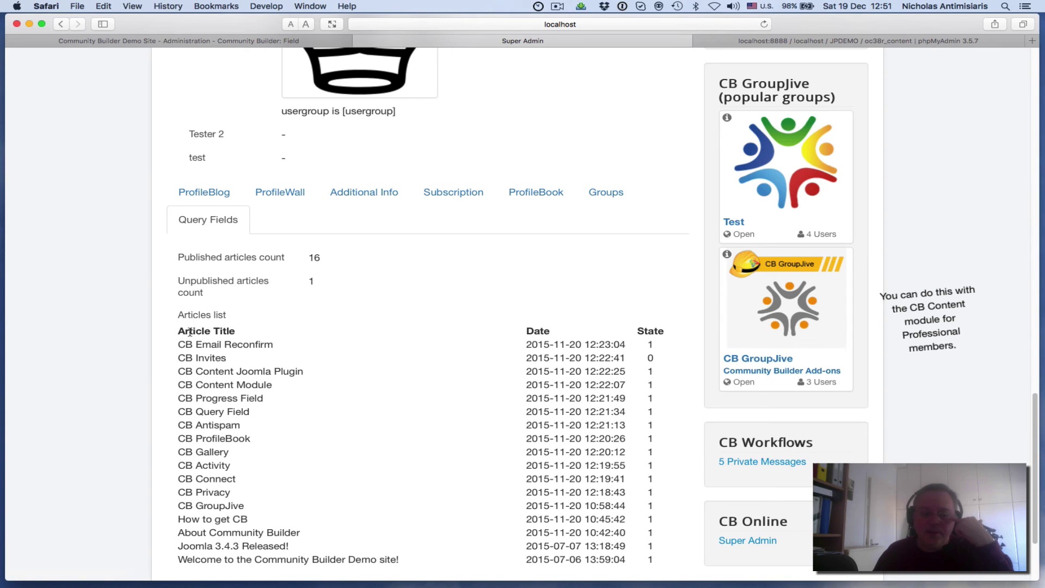
drag(175, 334, 667, 330)
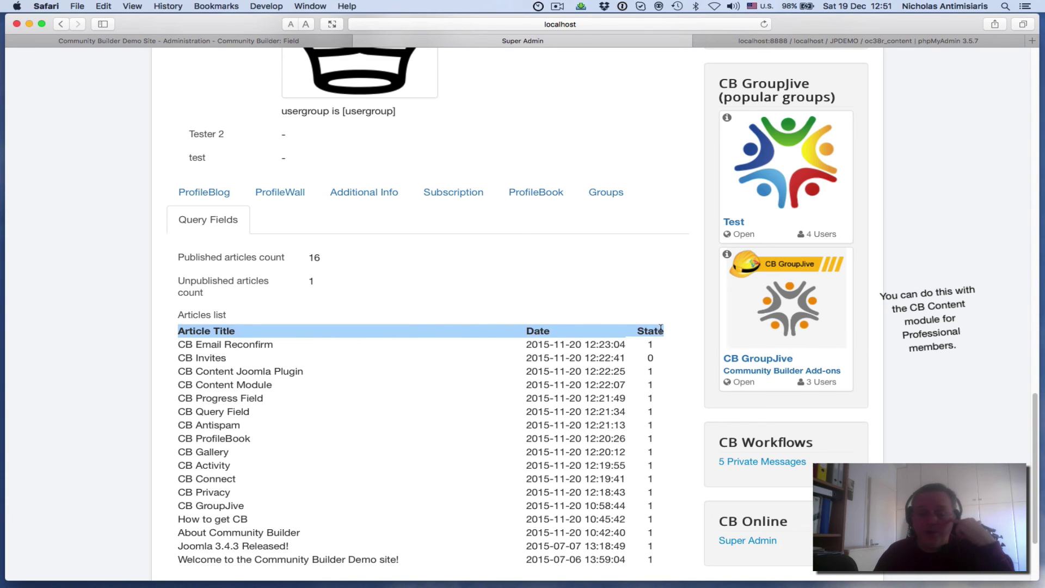
scroll(233, 383, down, 1)
scroll(233, 383, down, 2)
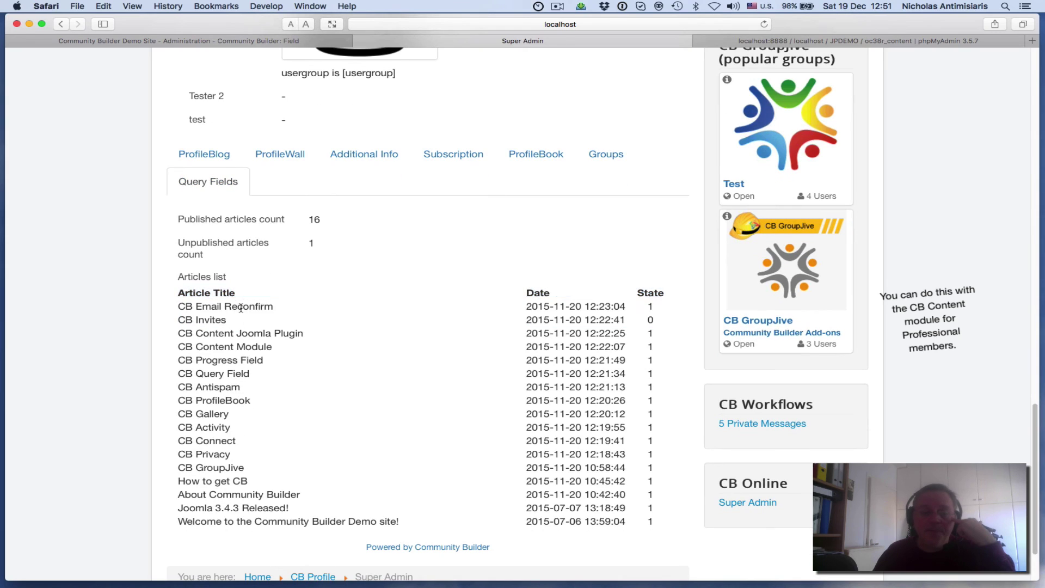
double_click(241, 308)
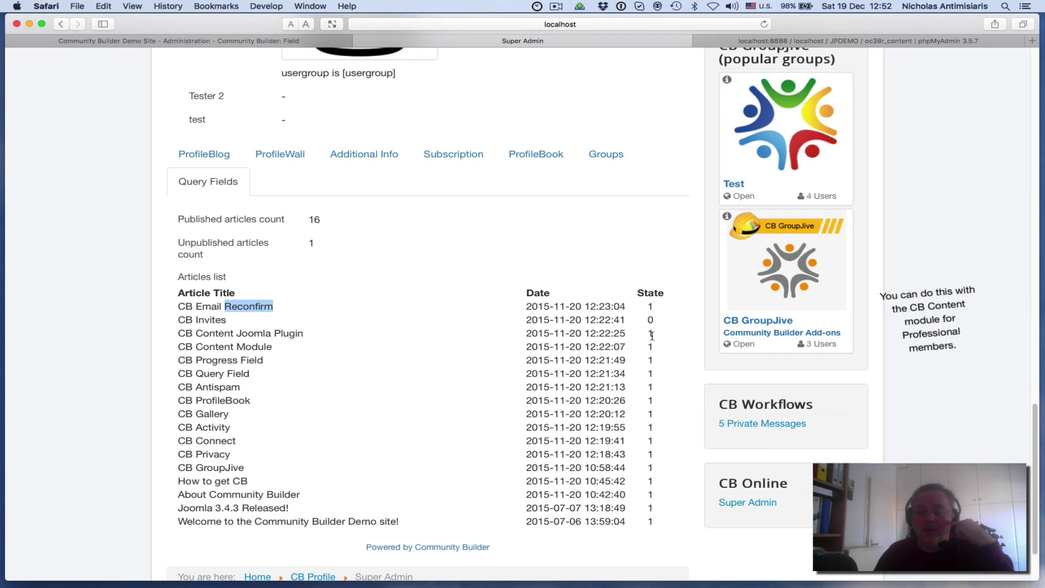
drag(652, 306, 648, 306)
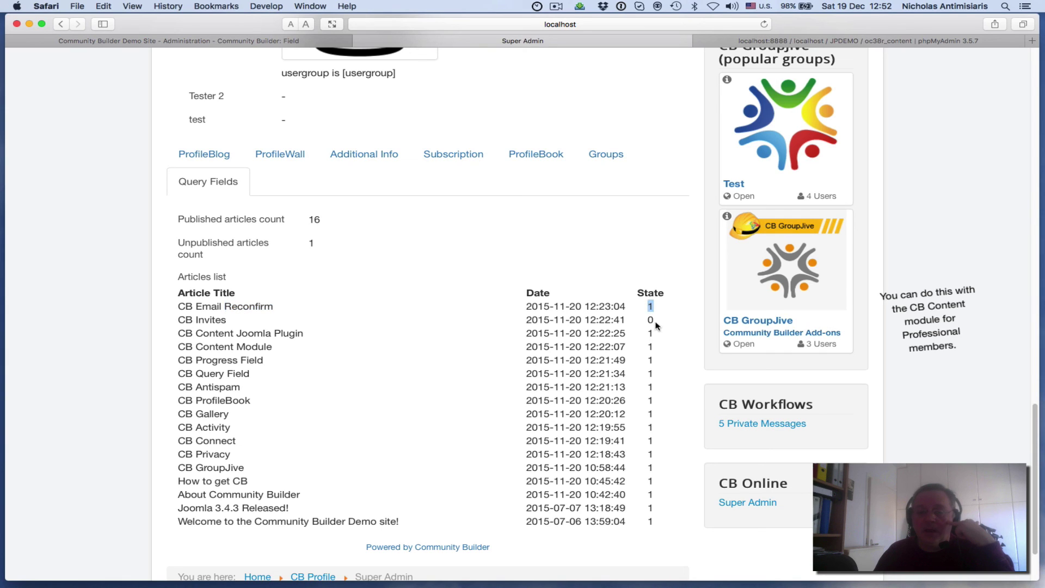
double_click(654, 323)
drag(653, 320, 648, 320)
double_click(310, 243)
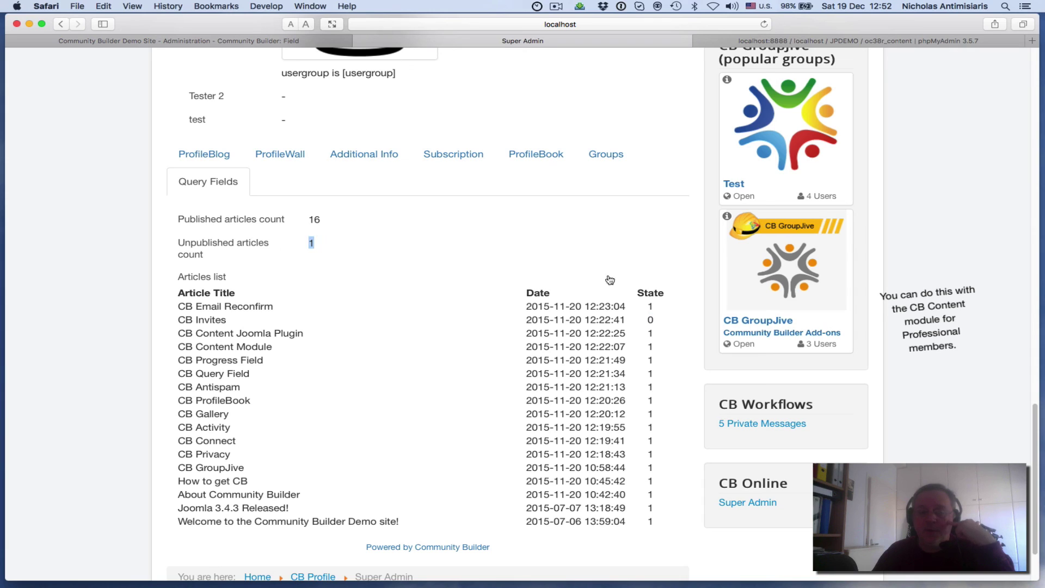